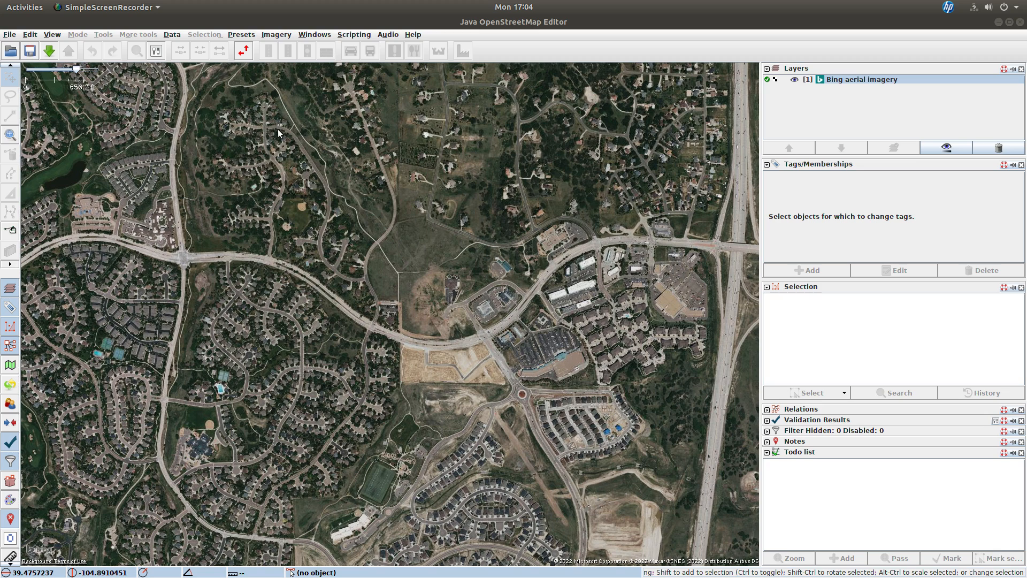
Step: Open the preferences to check the Remote Control settings, then close them
left_click(30, 35)
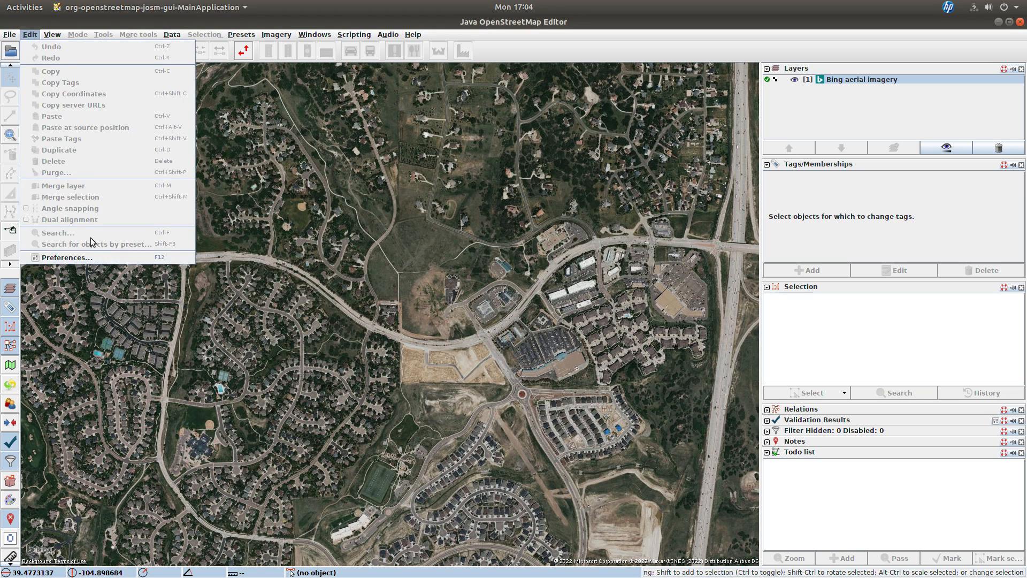
left_click(98, 258)
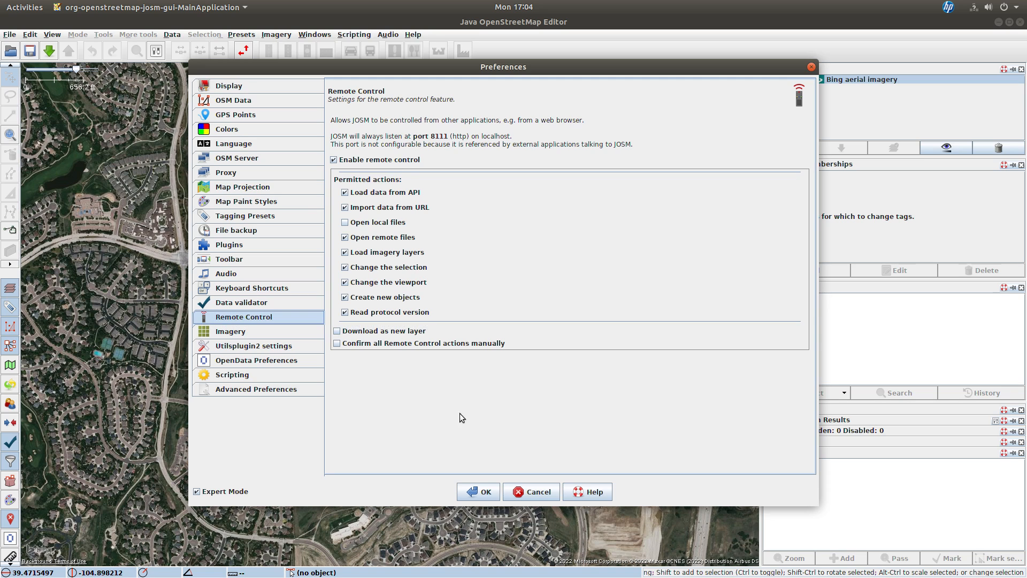
left_click(480, 493)
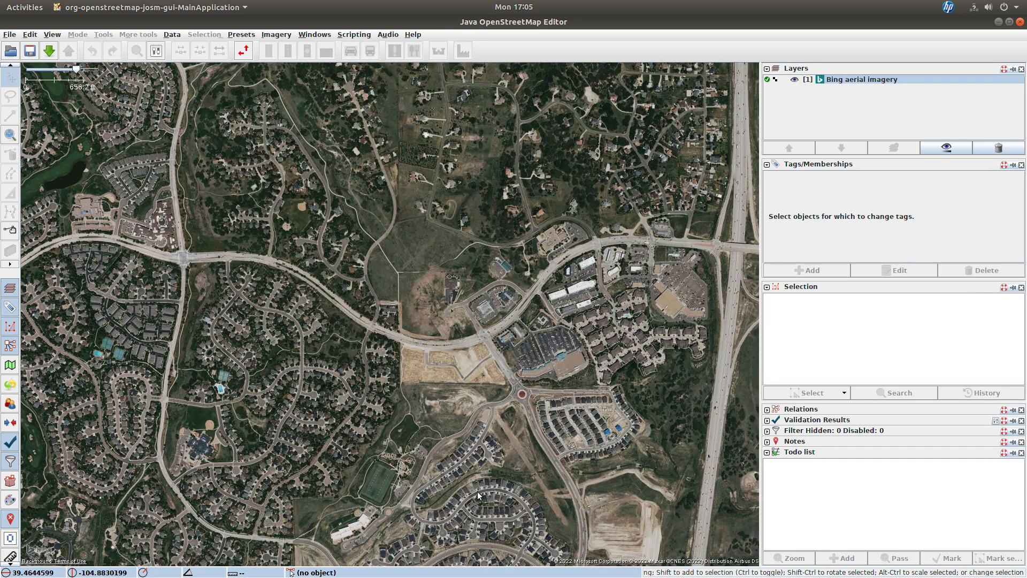
Step: Reopen the preferences and search the plugin list for the todo plugin, closing without changes
left_click(30, 35)
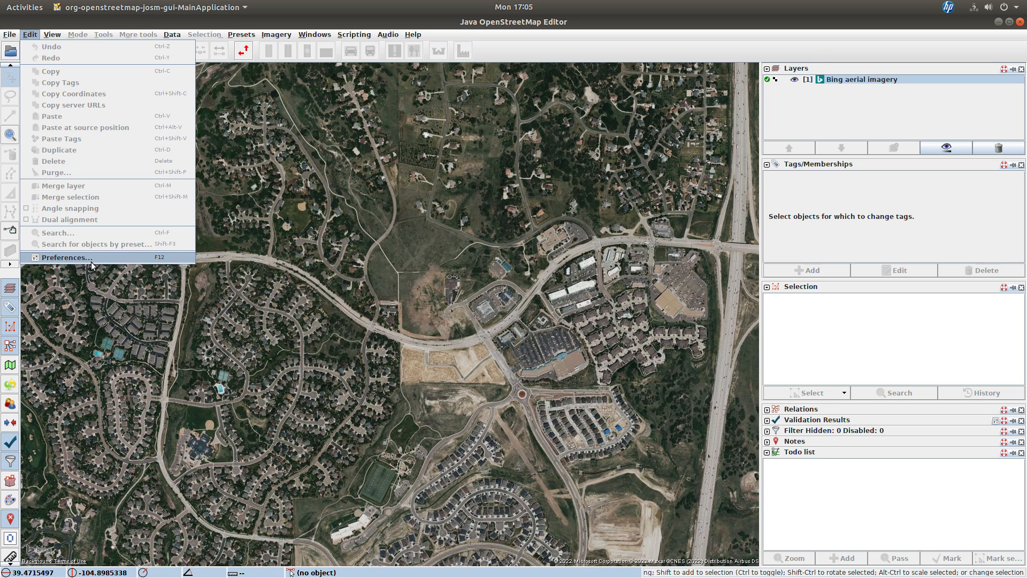
left_click(64, 258)
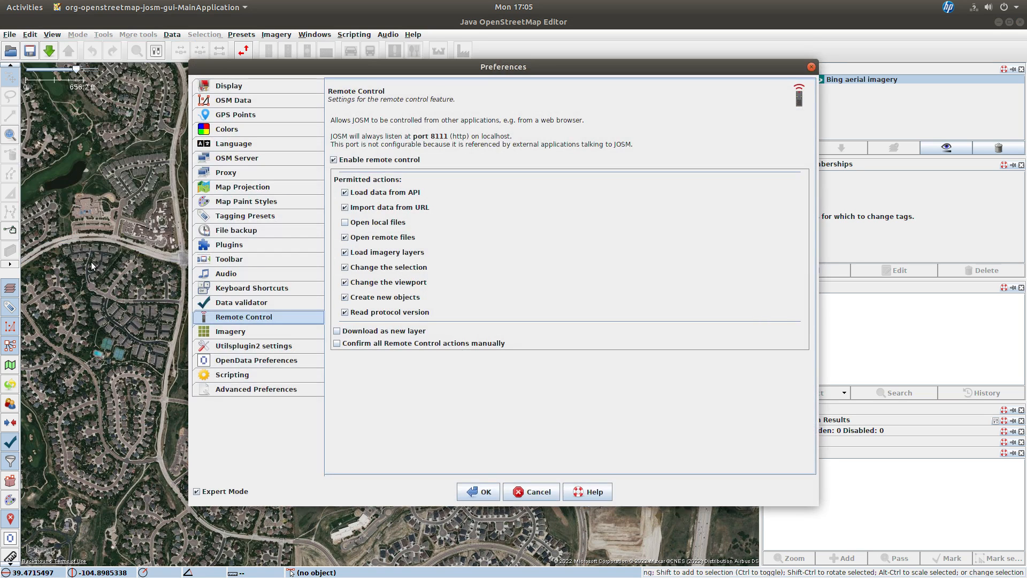
left_click(236, 248)
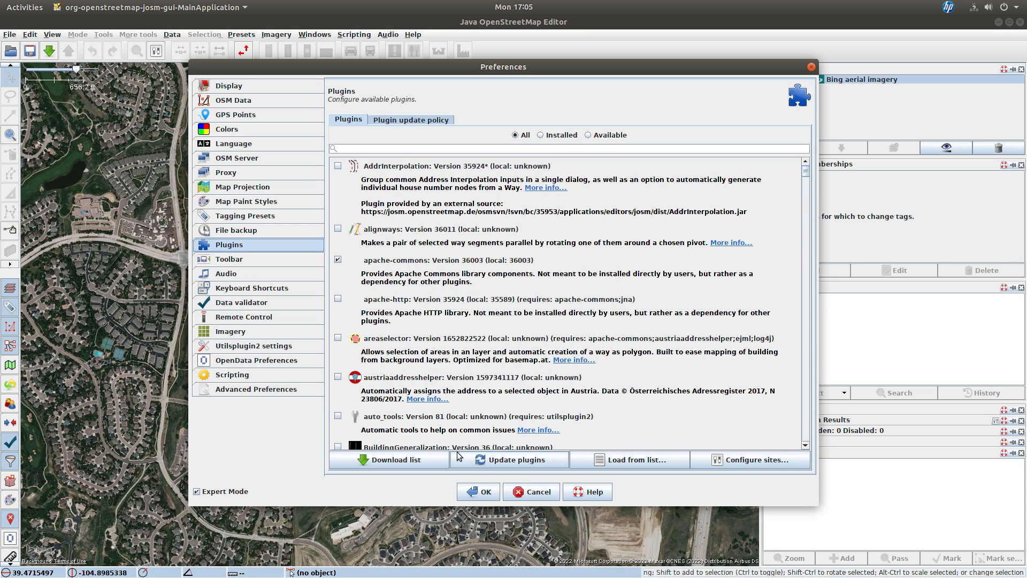
left_click(354, 148)
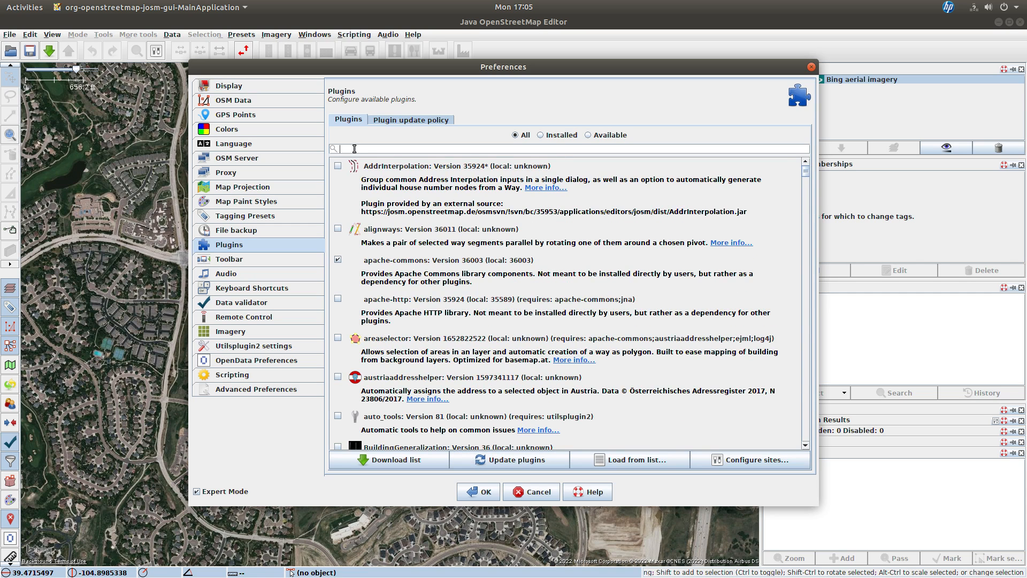
type("to")
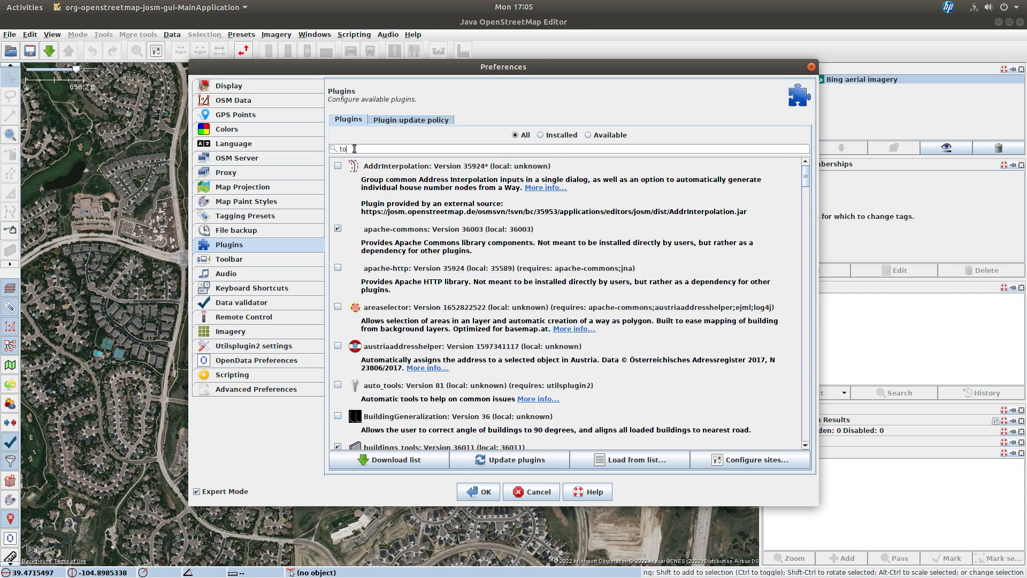
type("do")
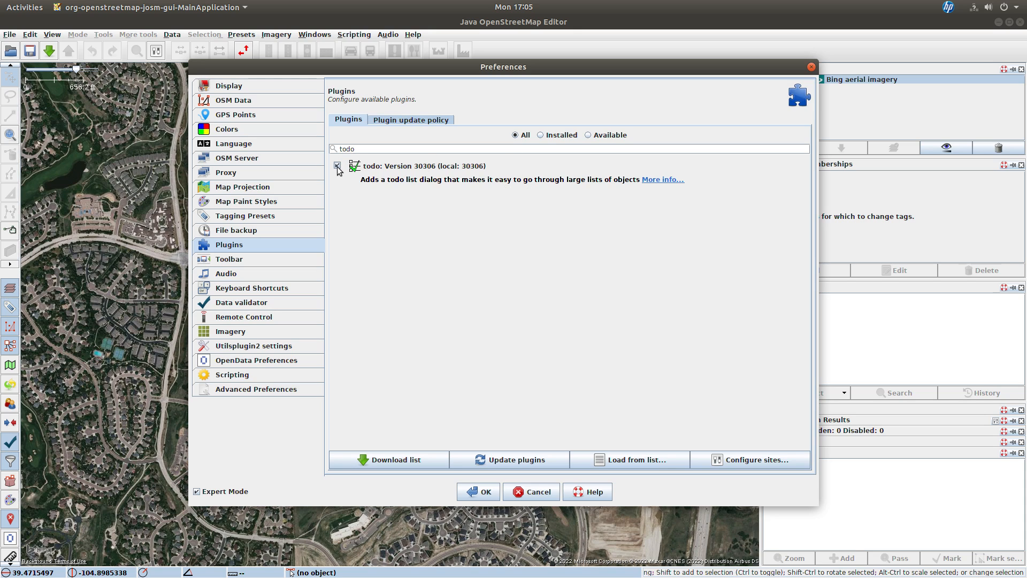
left_click(534, 494)
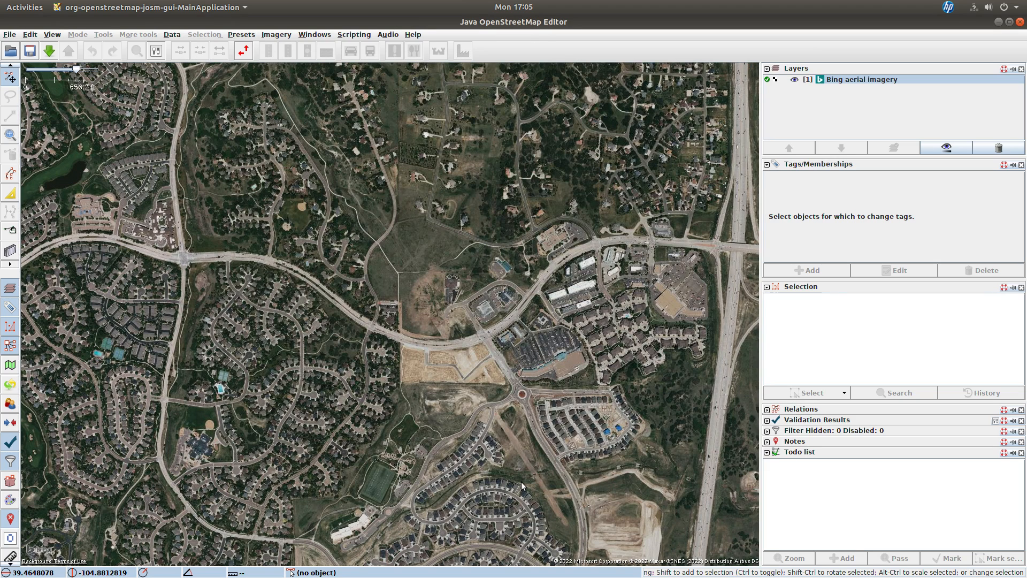
Step: Switch to the web browser and start the Castle Pines Addresses challenge in MapRoulette
key("alt+Tab")
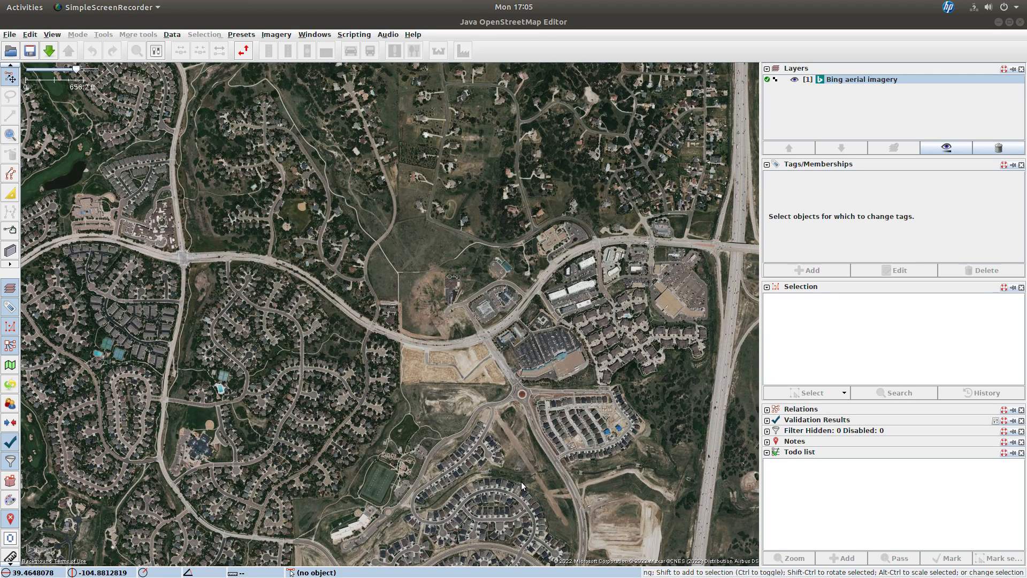
key("alt+Tab")
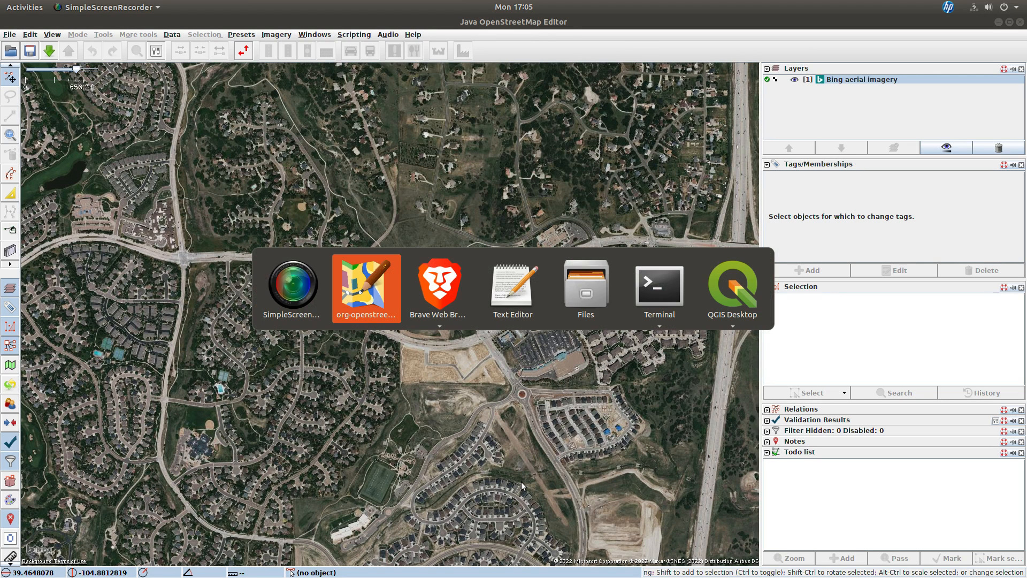
key("alt+Tab")
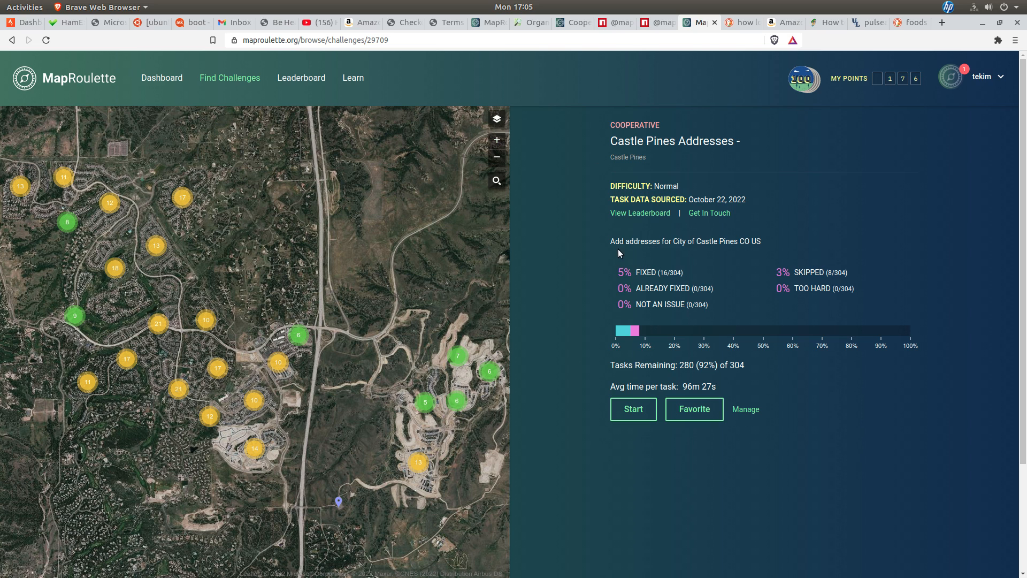
left_click(632, 409)
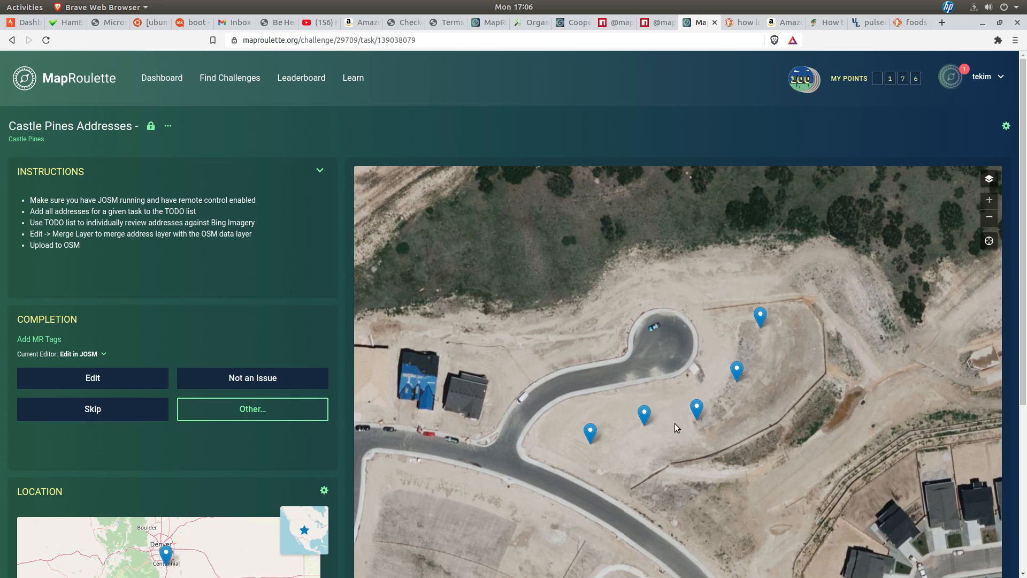
Step: Skip two MapRoulette tasks, submitting each skip without a comment
left_click(120, 415)
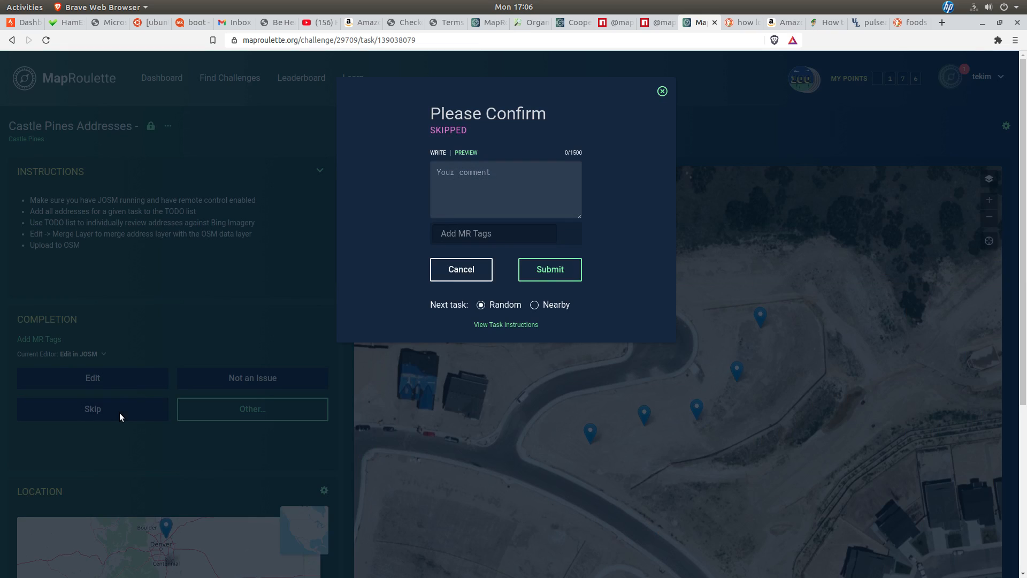
left_click(554, 275)
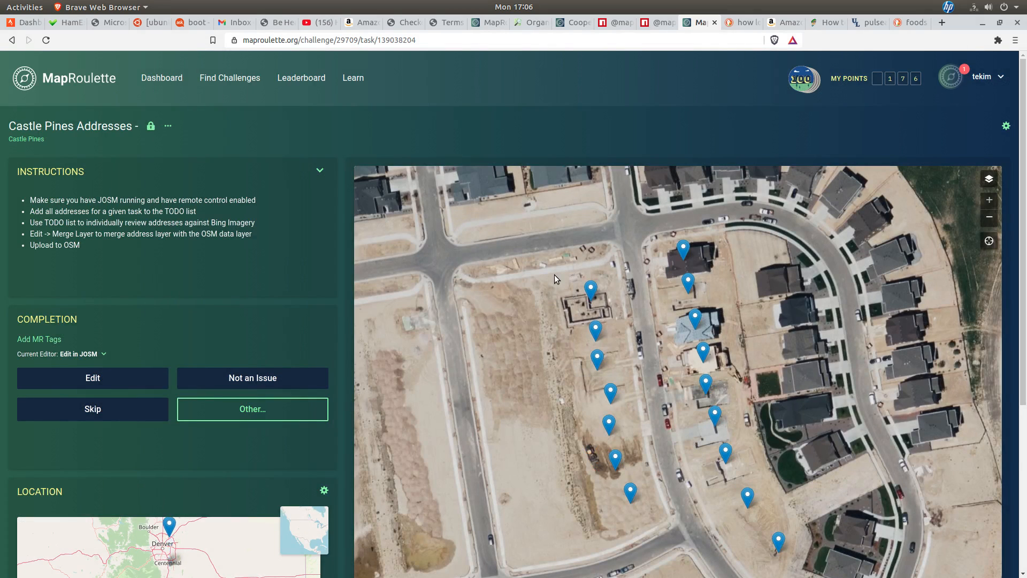
left_click(88, 417)
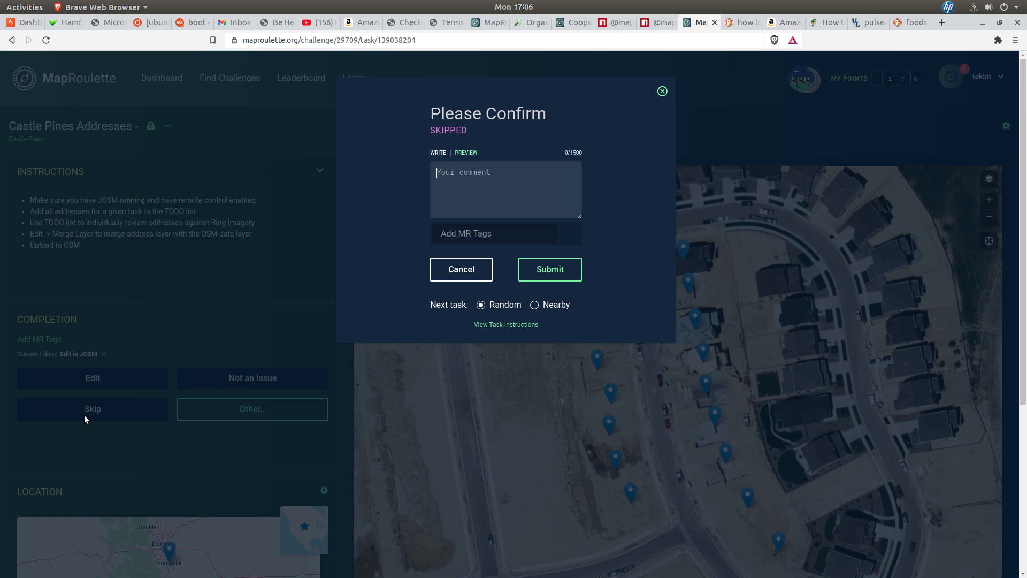
left_click(553, 267)
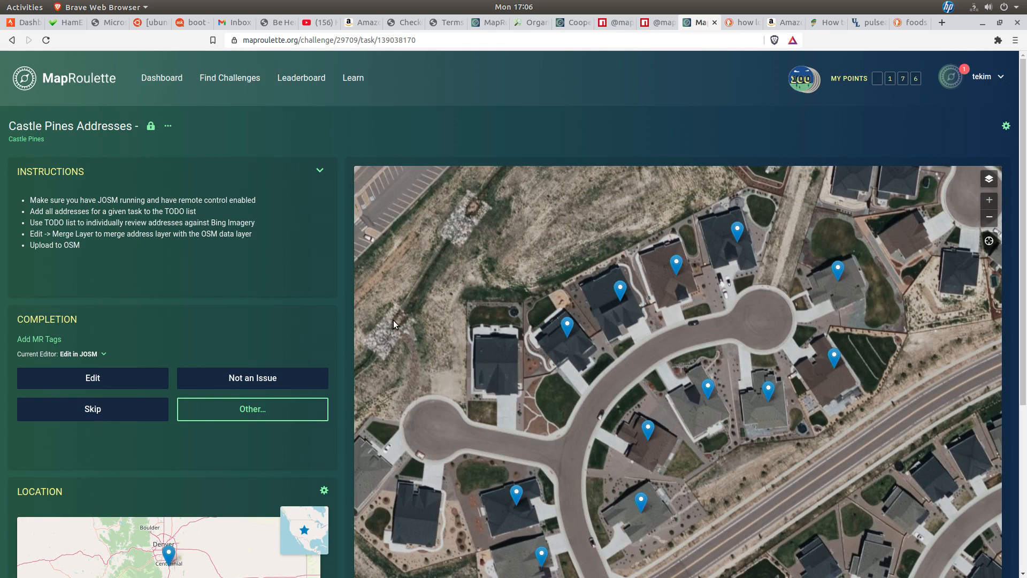
Step: Select Edit in JOSM as the editor and open the current task in JOSM
left_click(103, 355)
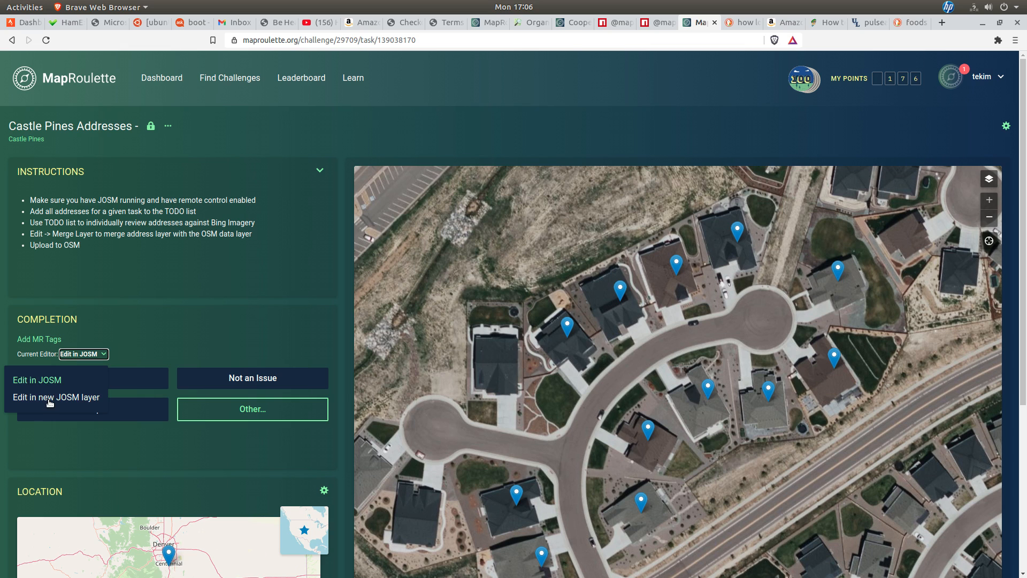
left_click(53, 381)
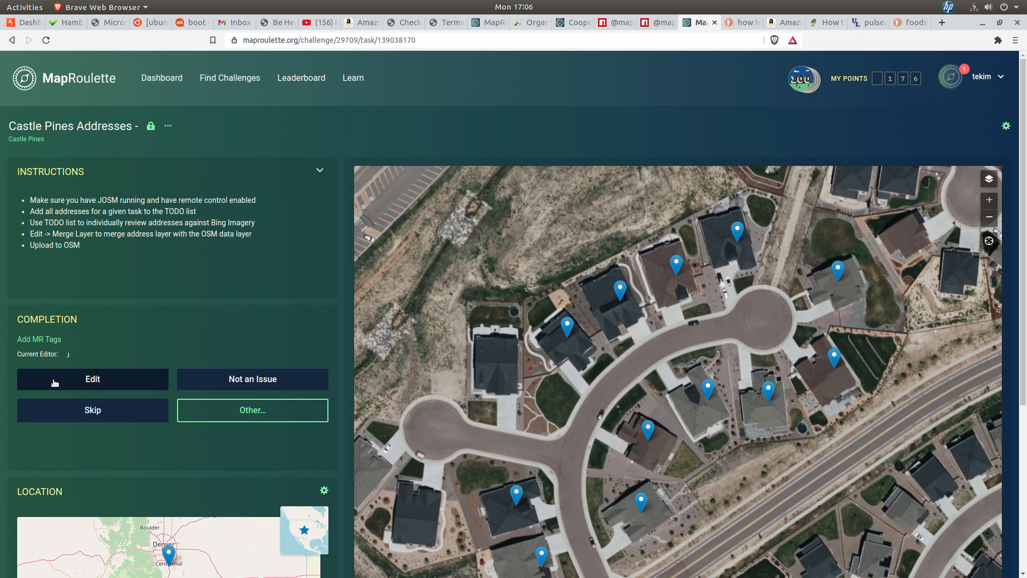
left_click(100, 380)
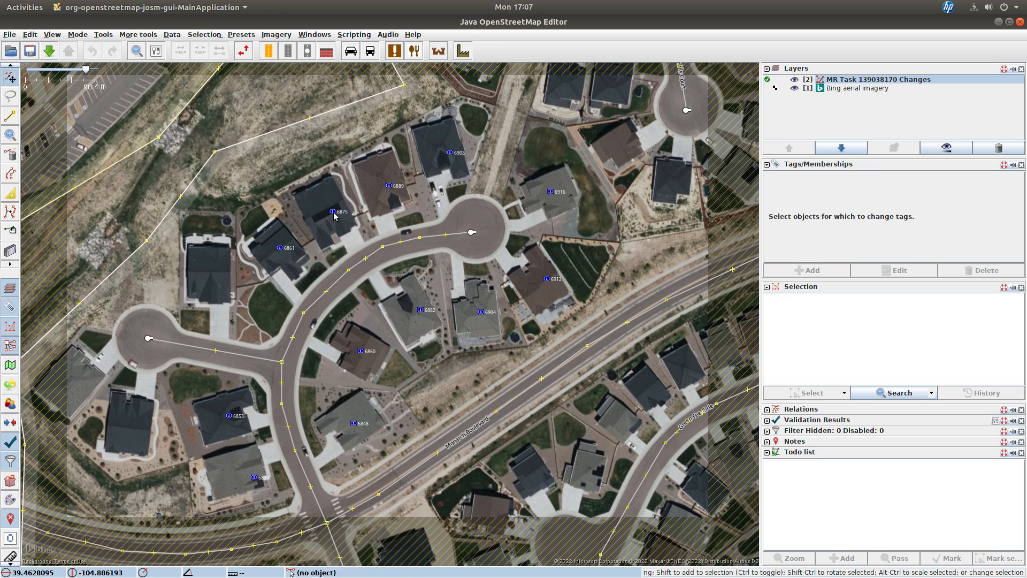
Step: Search for all new objects to select the task's address nodes
left_click(38, 36)
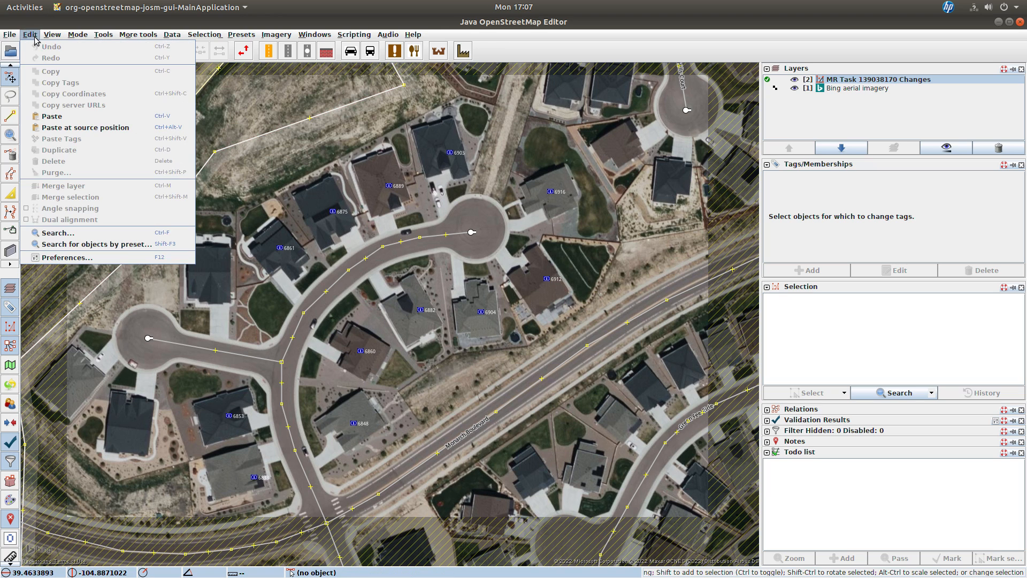
left_click(91, 234)
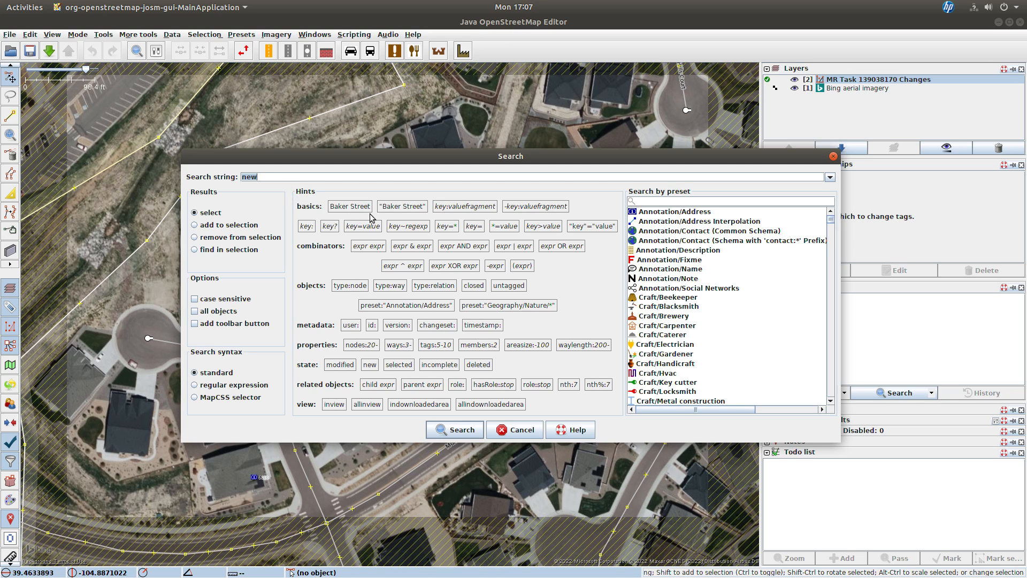
left_click(467, 428)
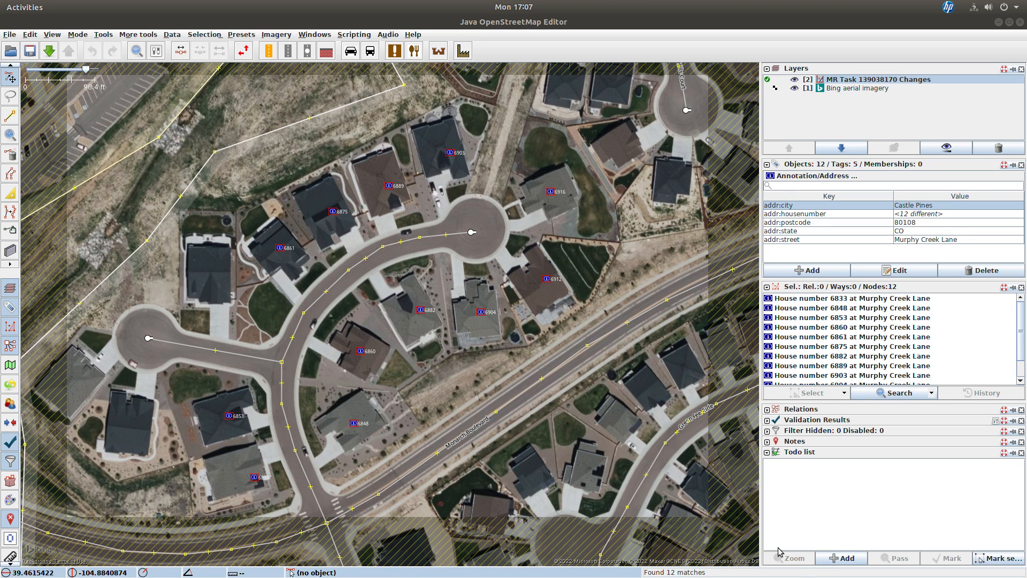
Step: Add the selected address nodes to the Todo list and zoom to its first entry
left_click(832, 559)
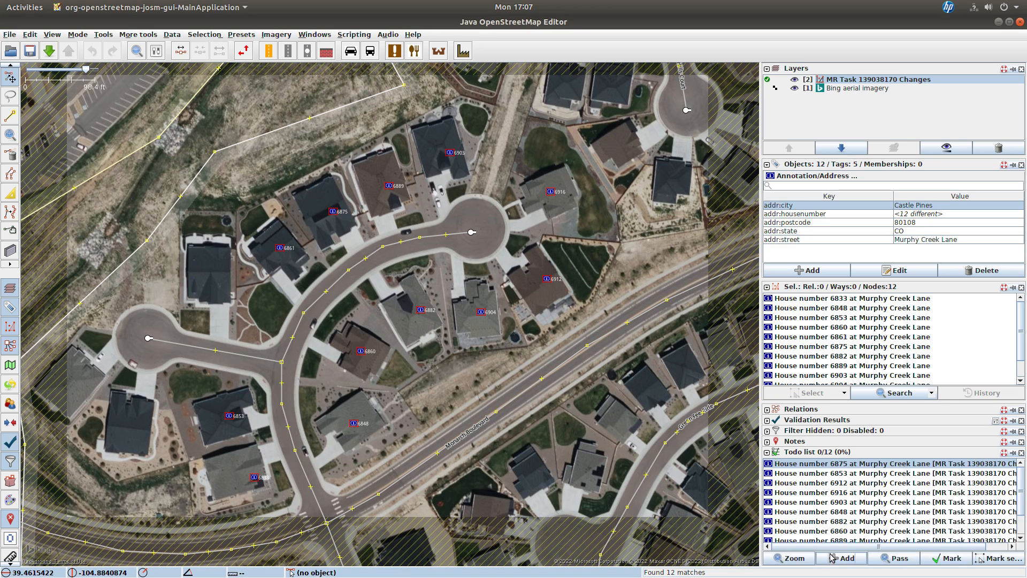
left_click(797, 559)
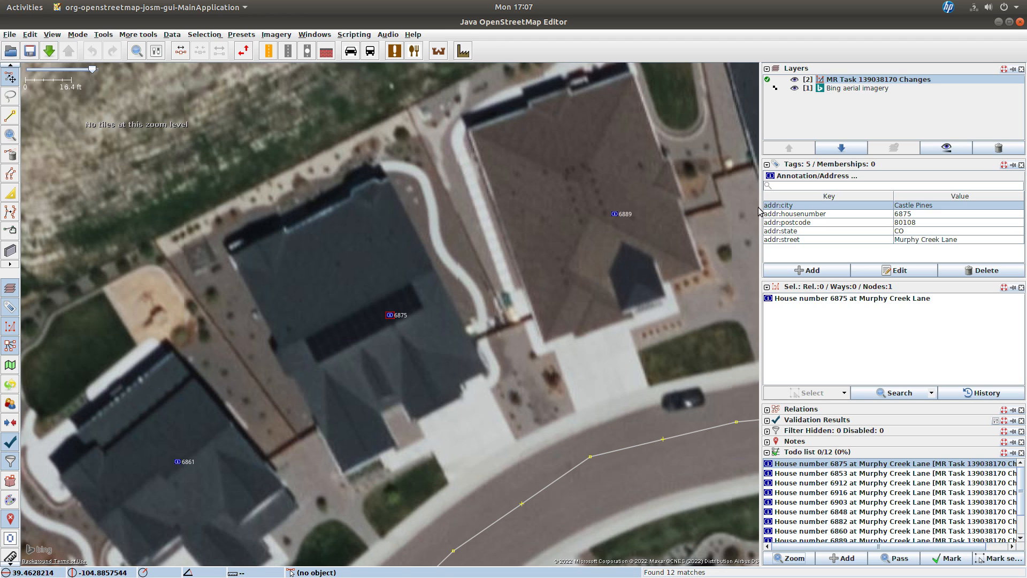
Step: Move the 6875 address node slightly onto its house roof and mark it done in the Todo list
left_click_drag(389, 314, 358, 319)
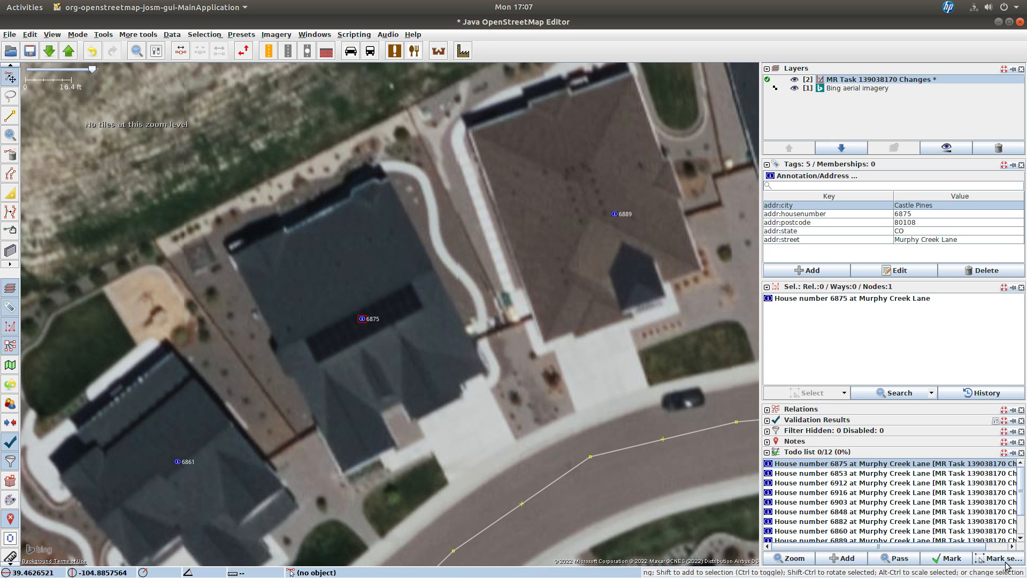
left_click(944, 558)
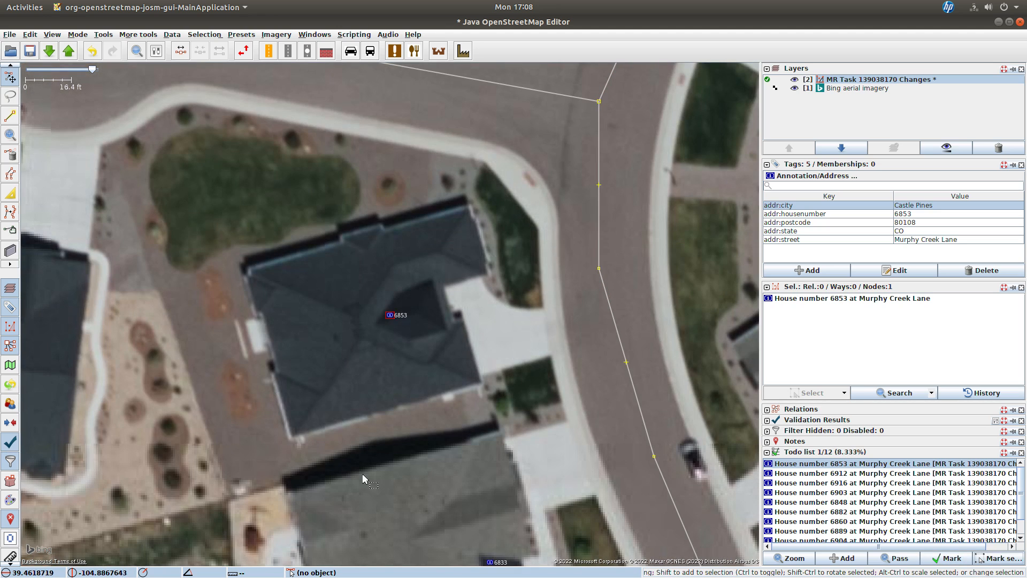
Step: Move the 6853 address node onto the center of its house and mark it done
left_click_drag(390, 315, 359, 329)
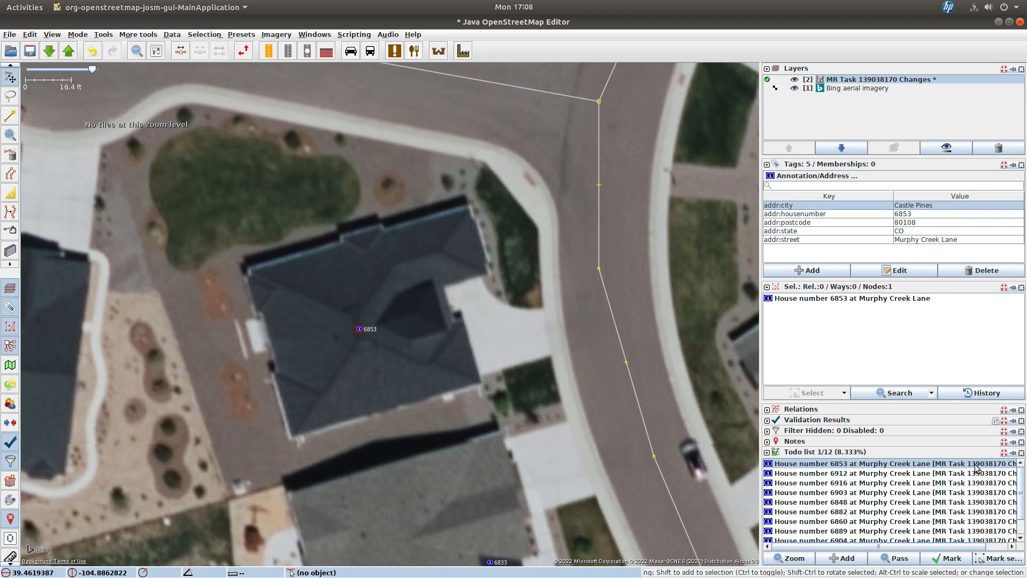
left_click(946, 558)
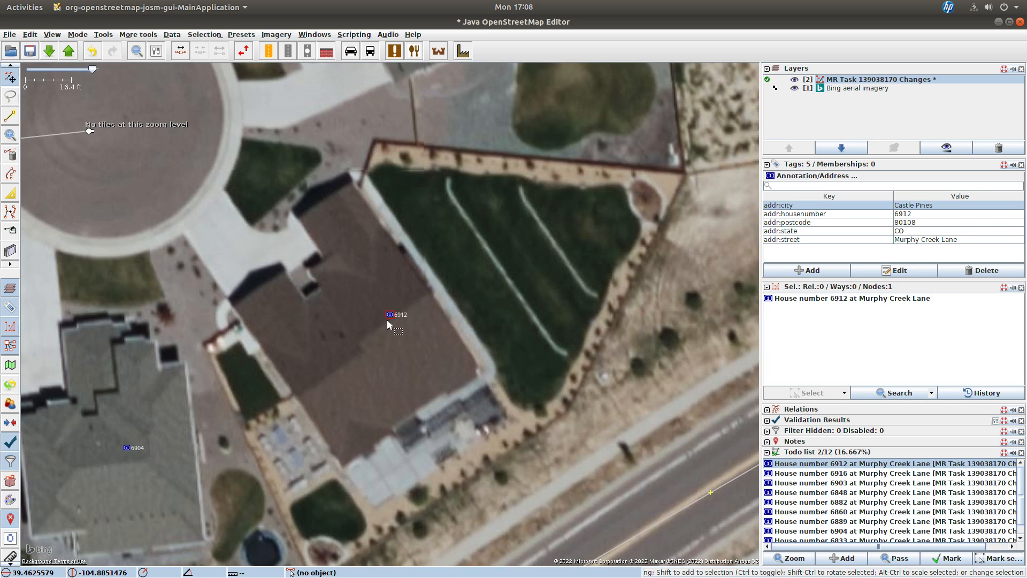
Step: Move the 6912 address node onto the center of its house roof and mark it done
left_click_drag(387, 314, 360, 349)
left_click(947, 559)
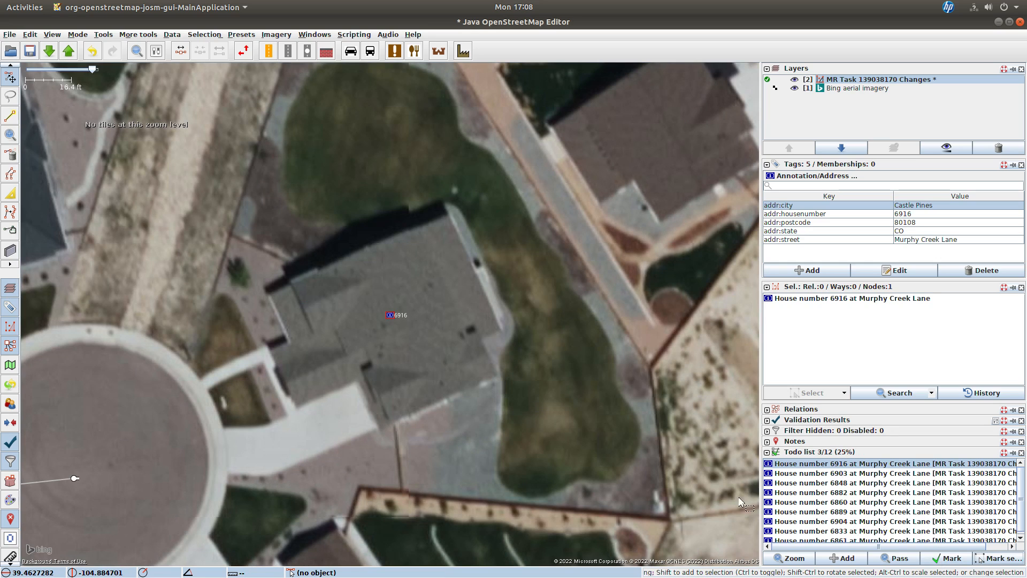
Step: Mark address 6916 done as placed, and move the 6903 node onto its roof and mark it done
left_click(947, 559)
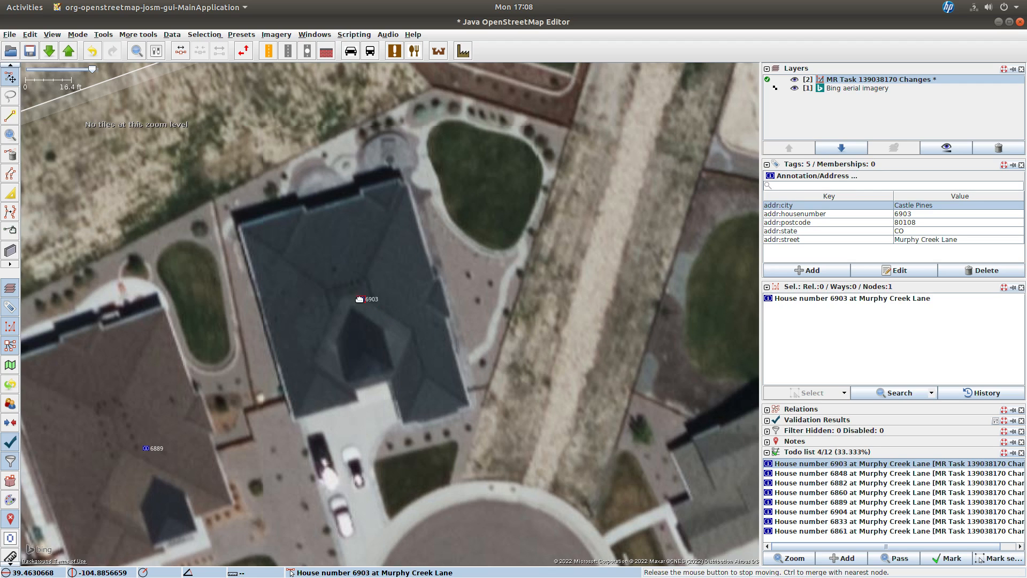
left_click_drag(389, 314, 354, 300)
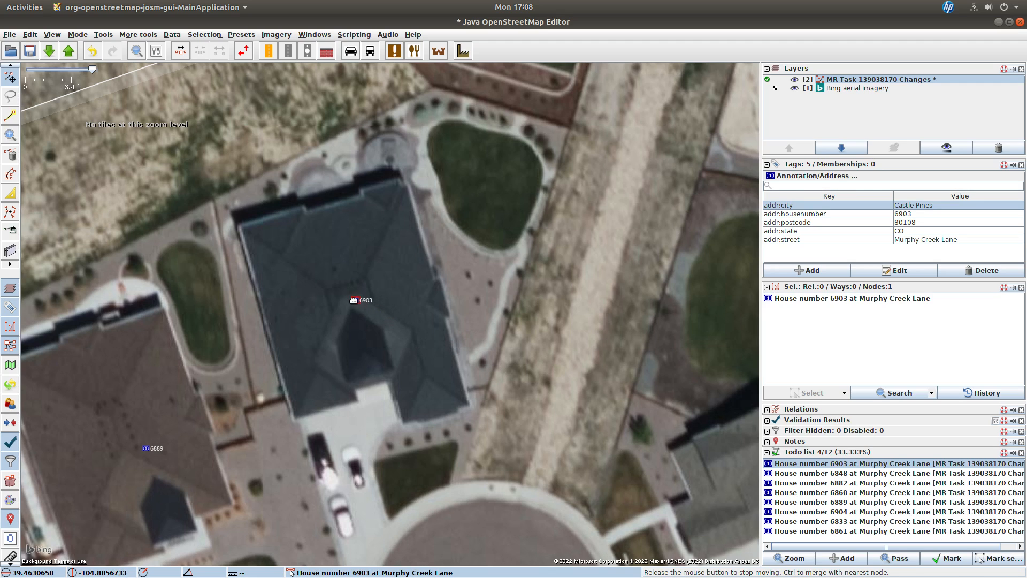
left_click(945, 561)
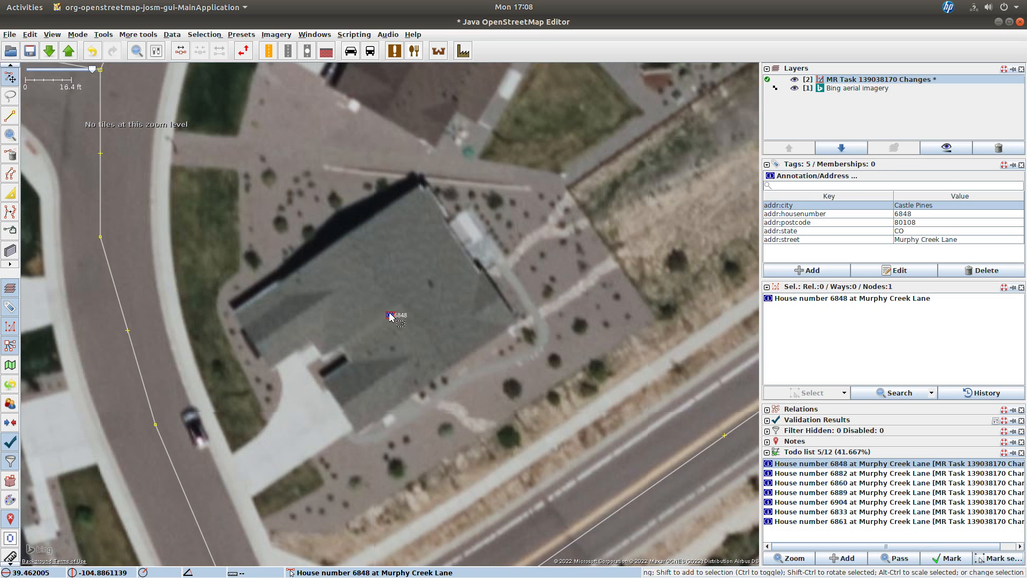
Step: Move the 6848 and 6882 address nodes onto their house roofs and mark each done in the Todo list
left_click_drag(391, 316, 398, 302)
left_click(939, 560)
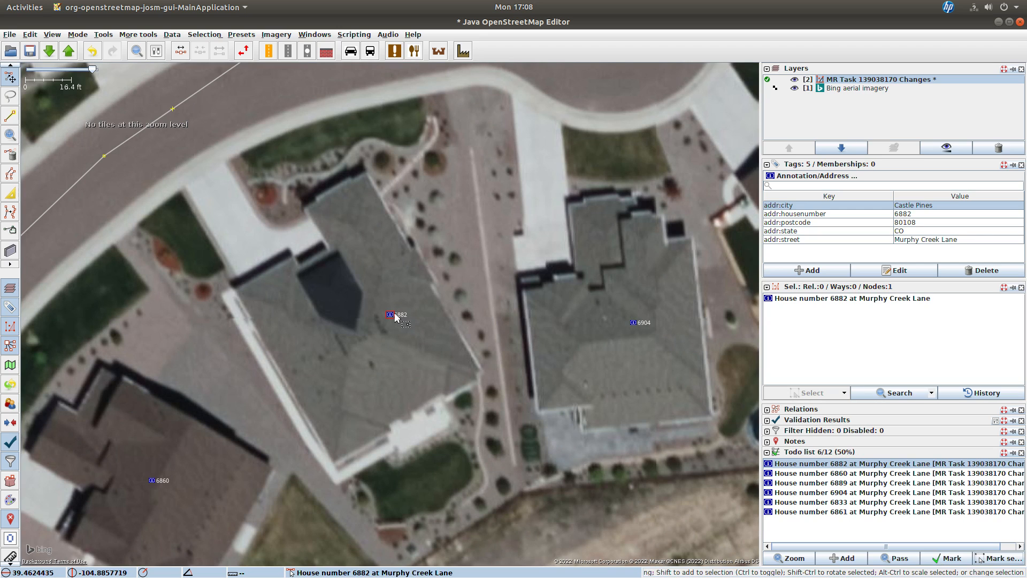
left_click_drag(395, 316, 364, 339)
left_click(946, 559)
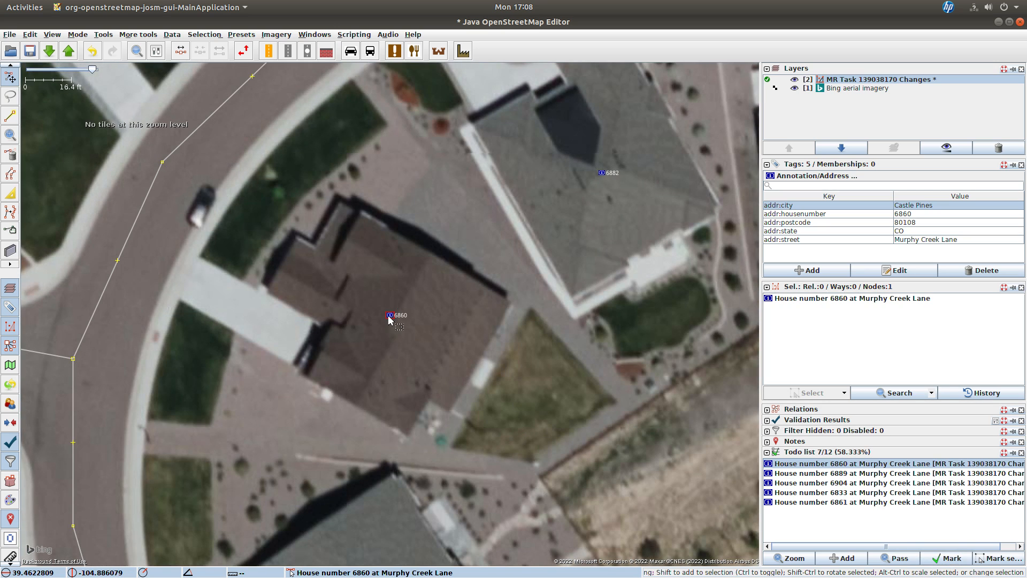
Step: Move the 6860 and 6889 address nodes onto the centers of their roofs and mark each done
left_click_drag(388, 319, 395, 330)
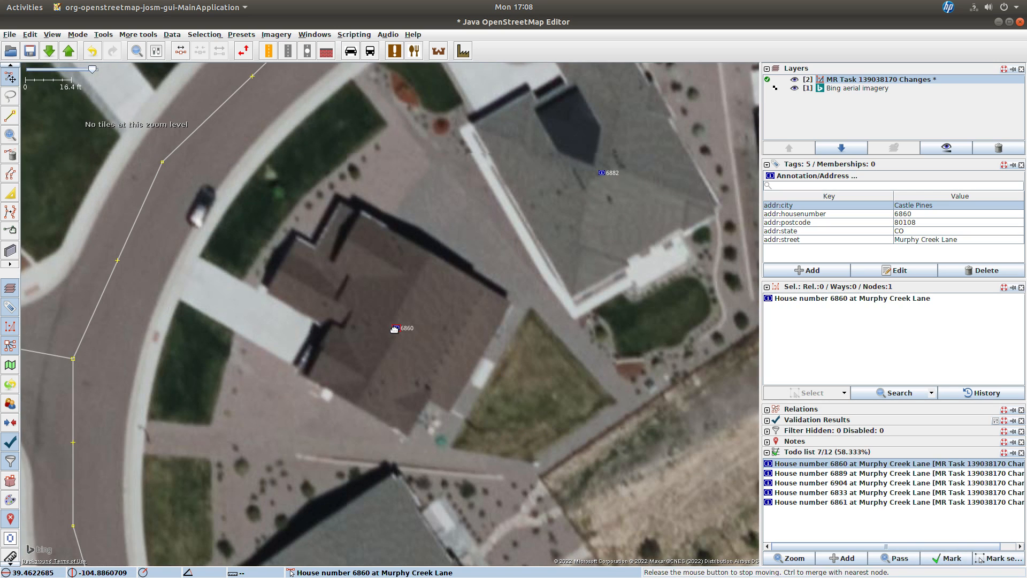
left_click(959, 558)
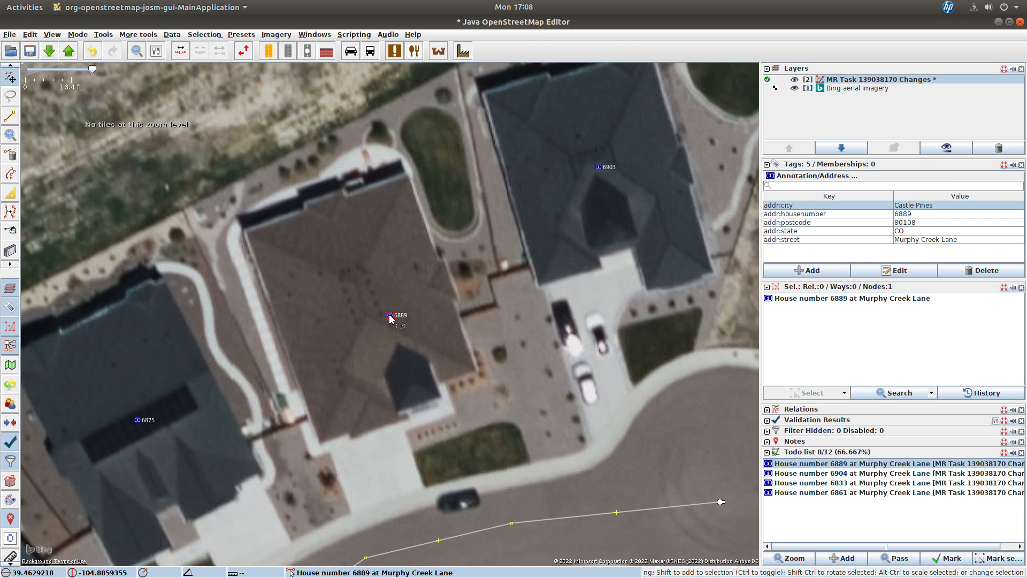
left_click_drag(389, 313, 361, 300)
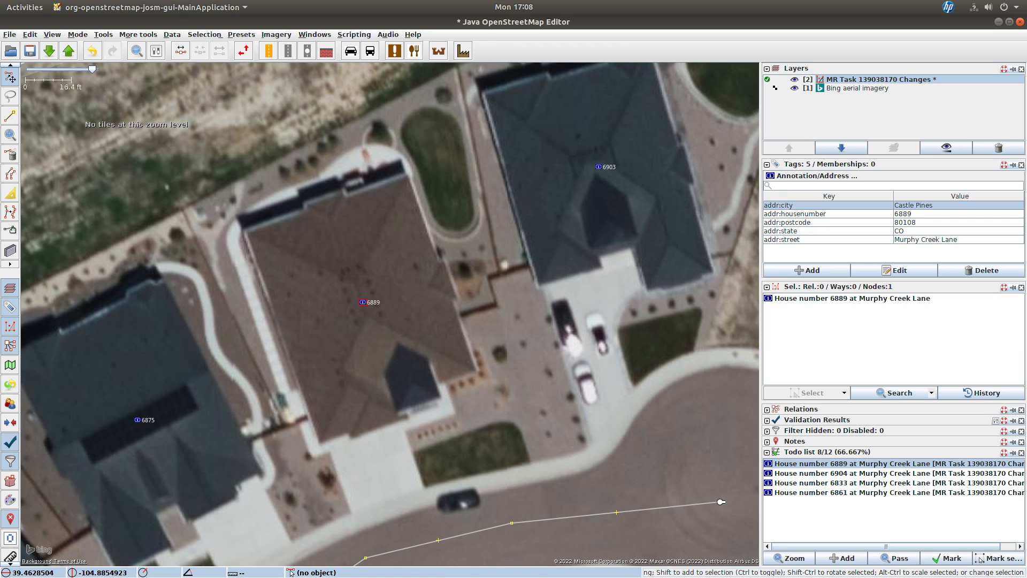
left_click(957, 559)
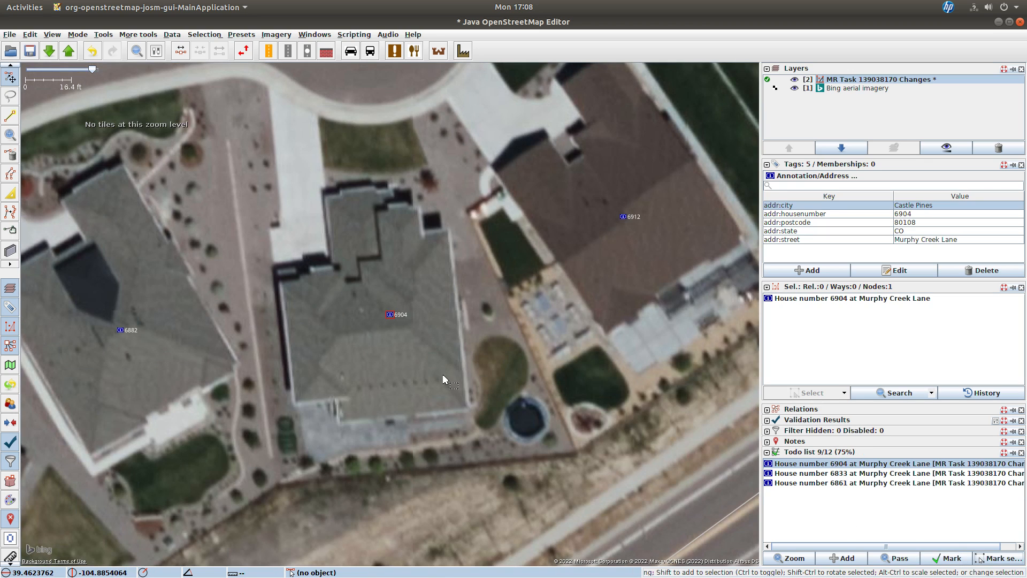
Step: Move the 6904 and 6833 address nodes onto their house roofs and mark each done
left_click_drag(391, 315, 376, 334)
left_click(943, 557)
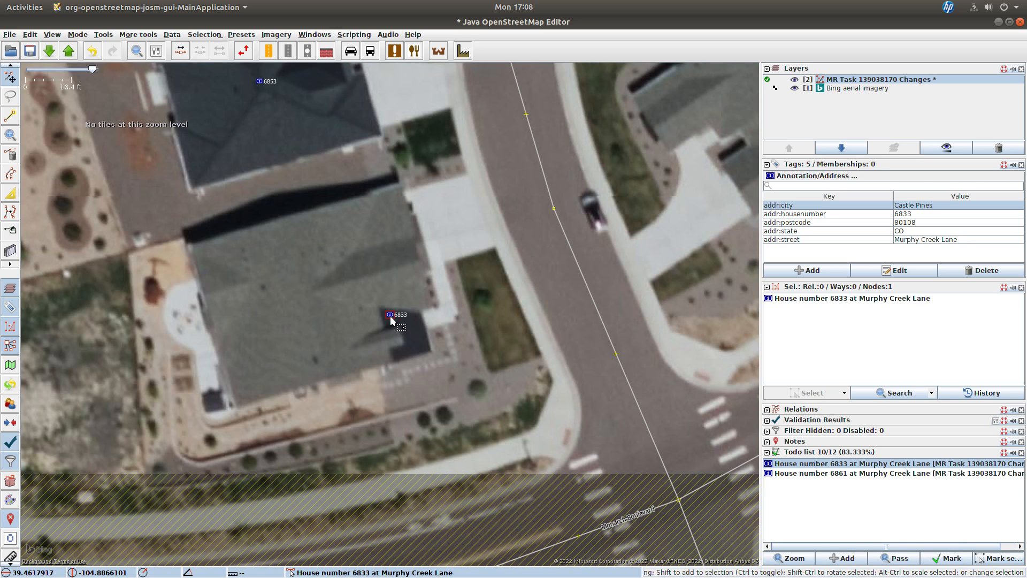
left_click_drag(390, 315, 305, 301)
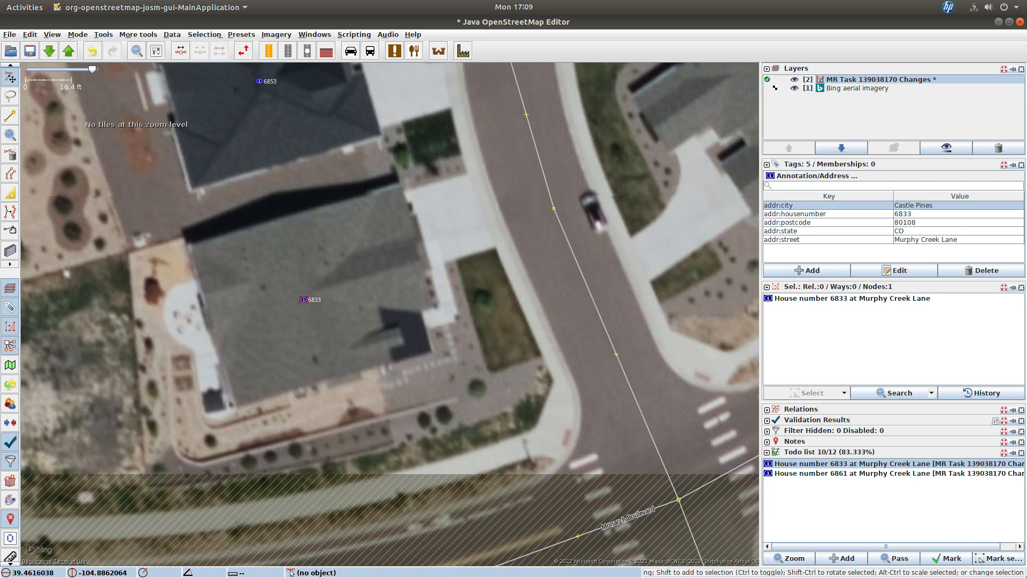
left_click(956, 559)
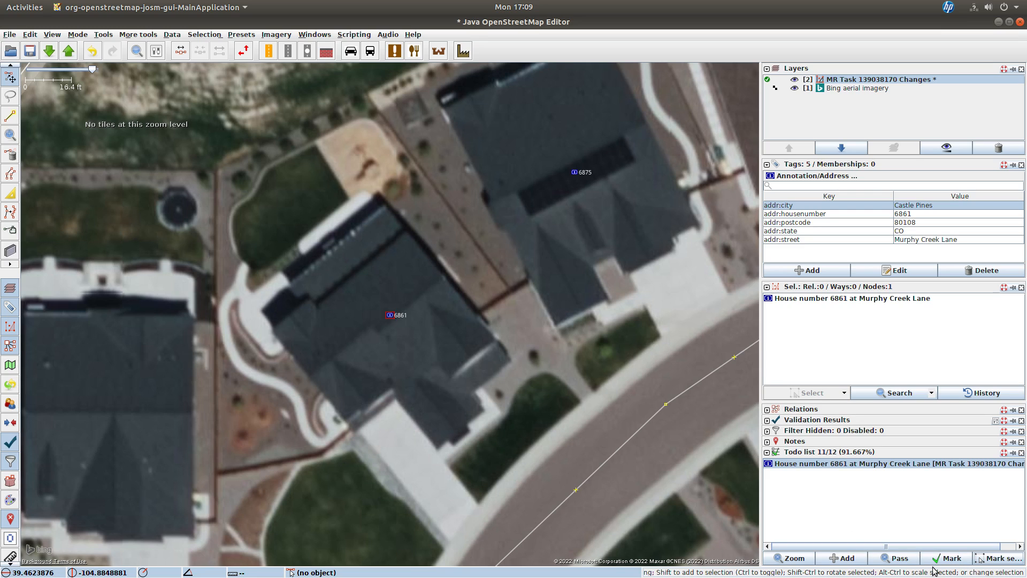
Step: Mark address 6861 done as placed and upload all changes to the OSM server
left_click(934, 558)
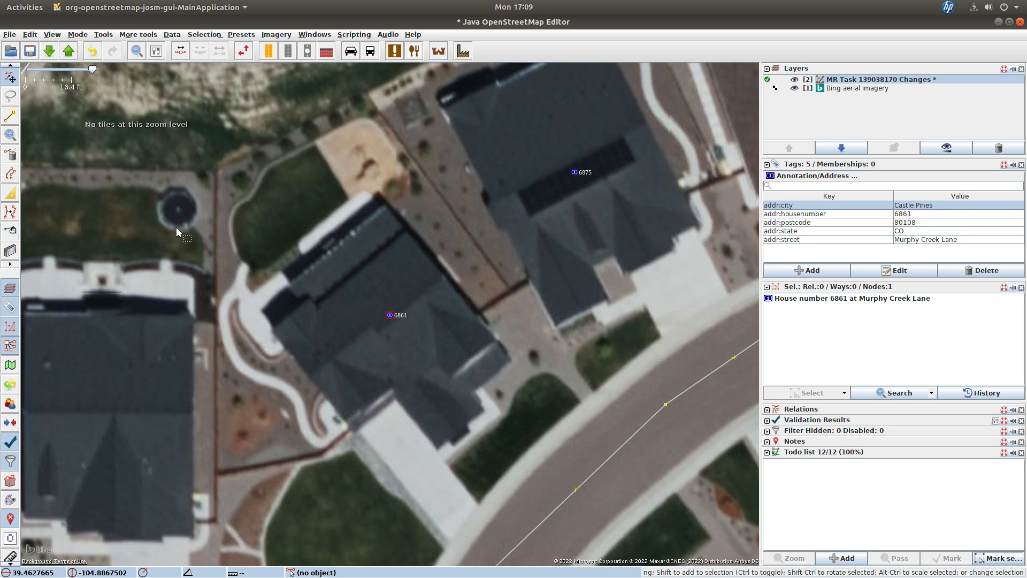
left_click(70, 57)
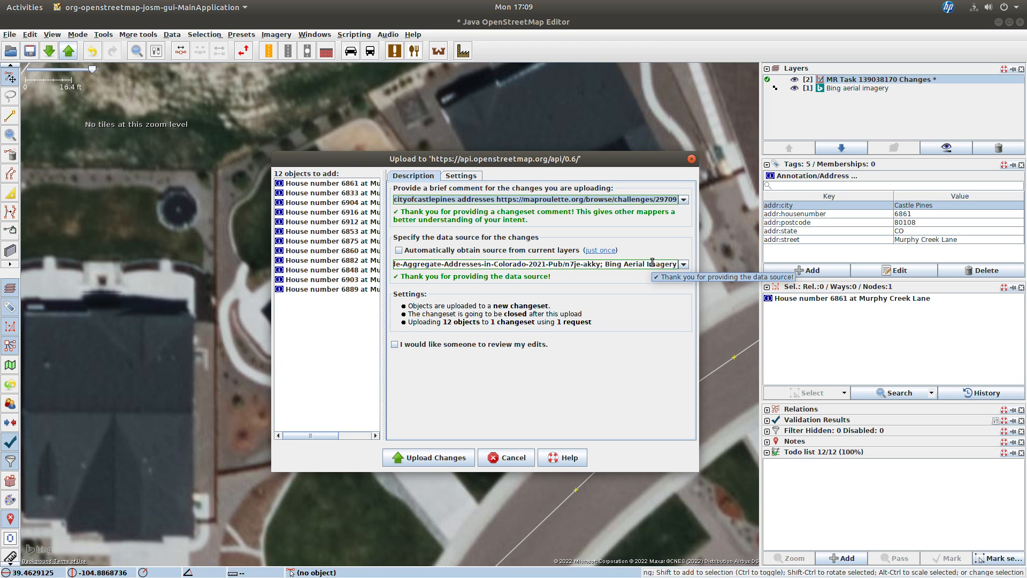
left_click(427, 461)
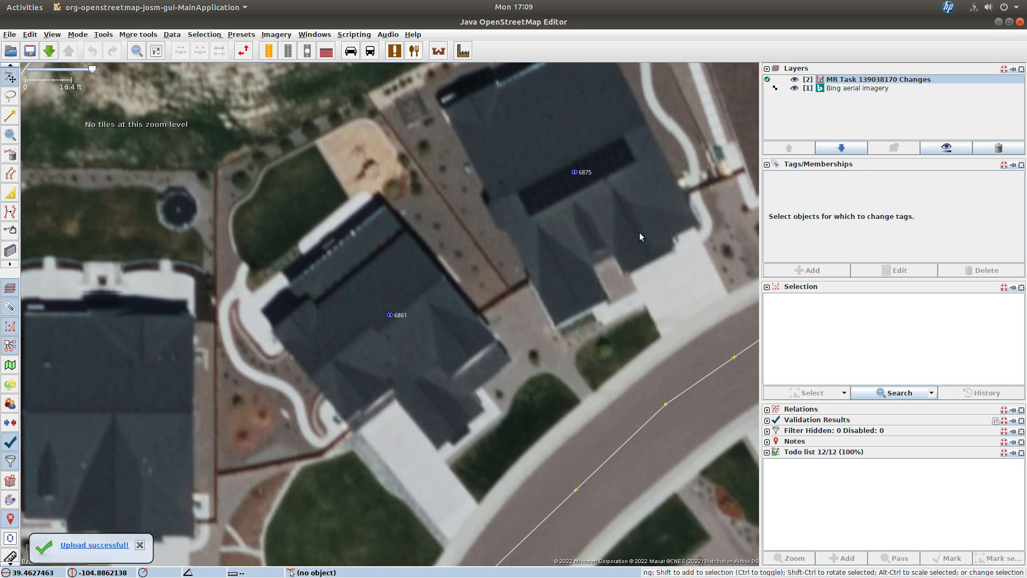
Step: Delete the task changes layer, switch to MapRoulette in the browser, and submit the task as fixed
left_click(987, 148)
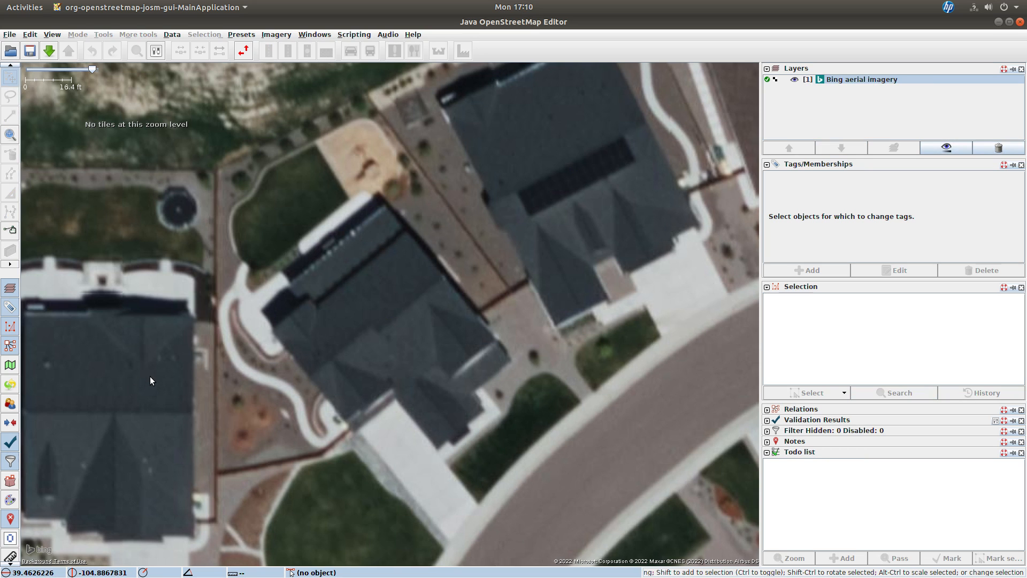
key("alt+Tab")
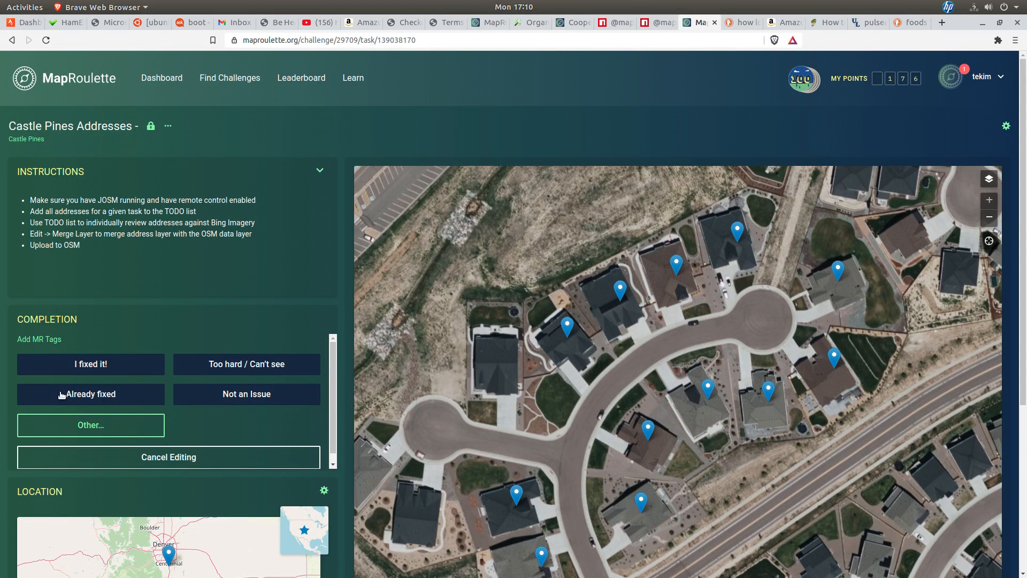
left_click(82, 367)
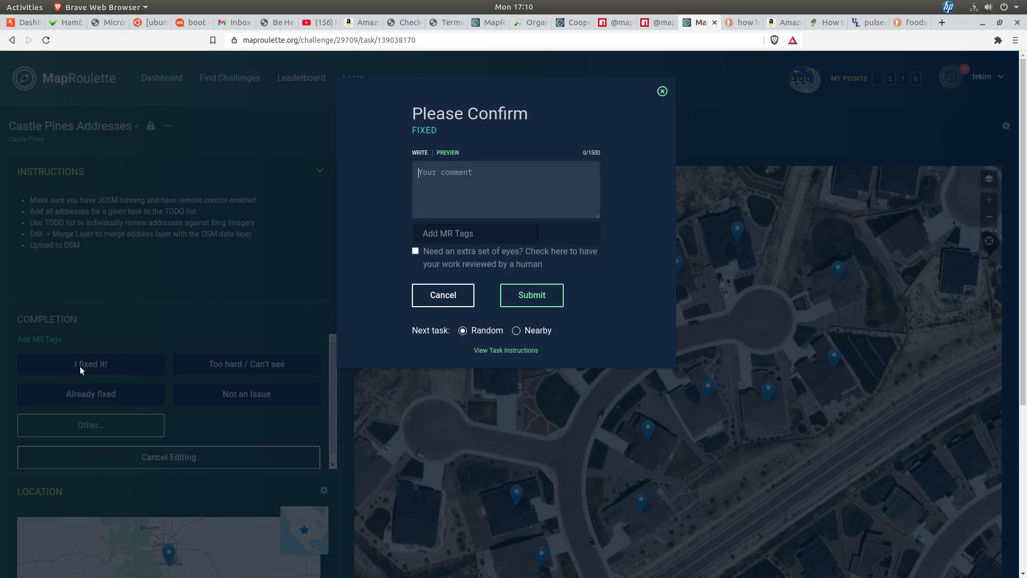
left_click(522, 297)
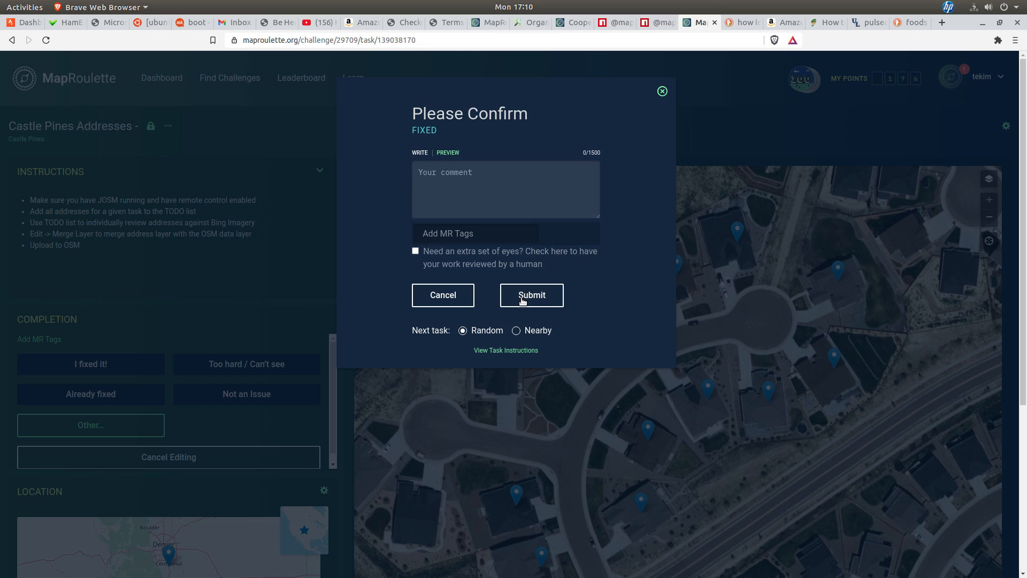
left_click(523, 300)
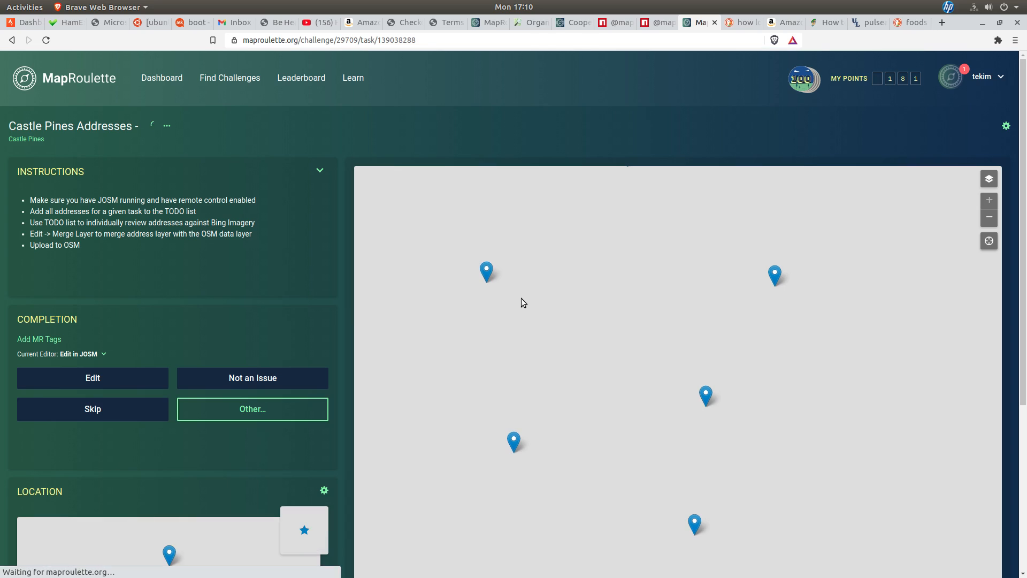